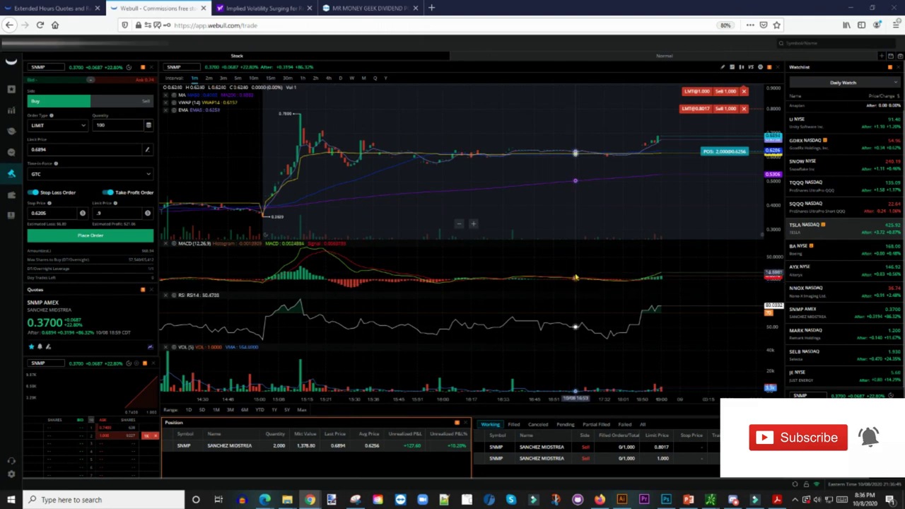
- Examine the trading records behind the open SNMP position
{"action": "scroll", "coordinate": [576, 152], "scroll_direction": "down", "scroll_amount": 2}
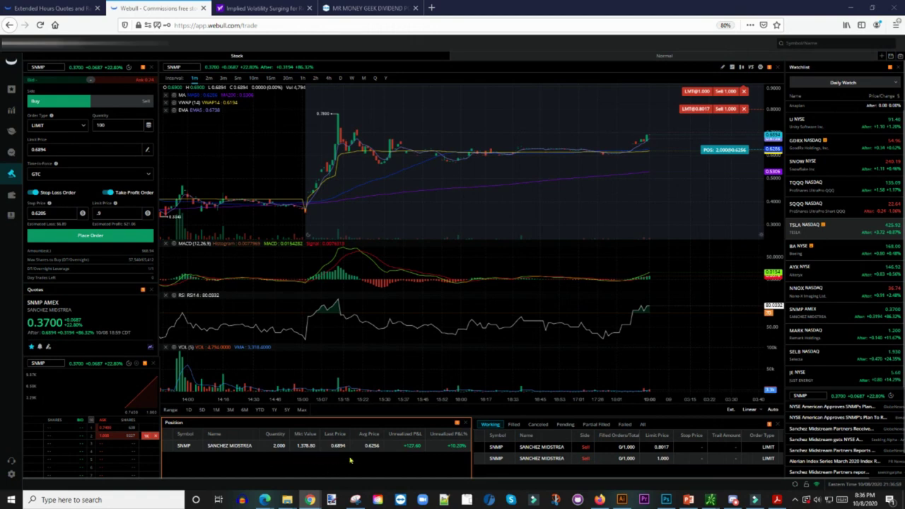
{"action": "right_click", "coordinate": [168, 451]}
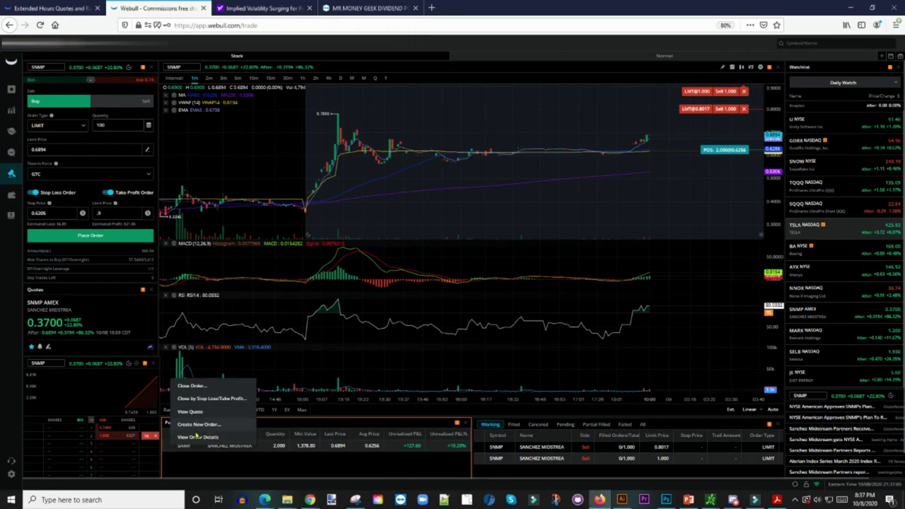
{"action": "left_click", "coordinate": [198, 438]}
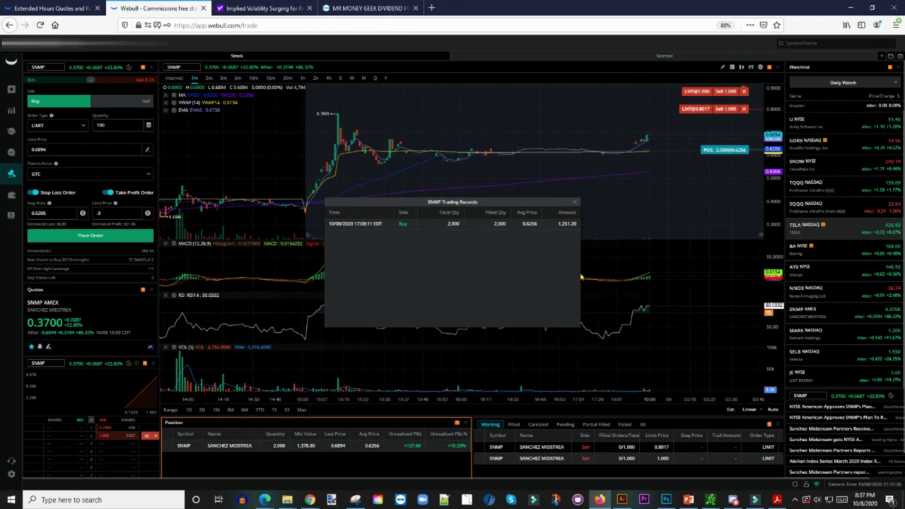
{"action": "left_click", "coordinate": [574, 202]}
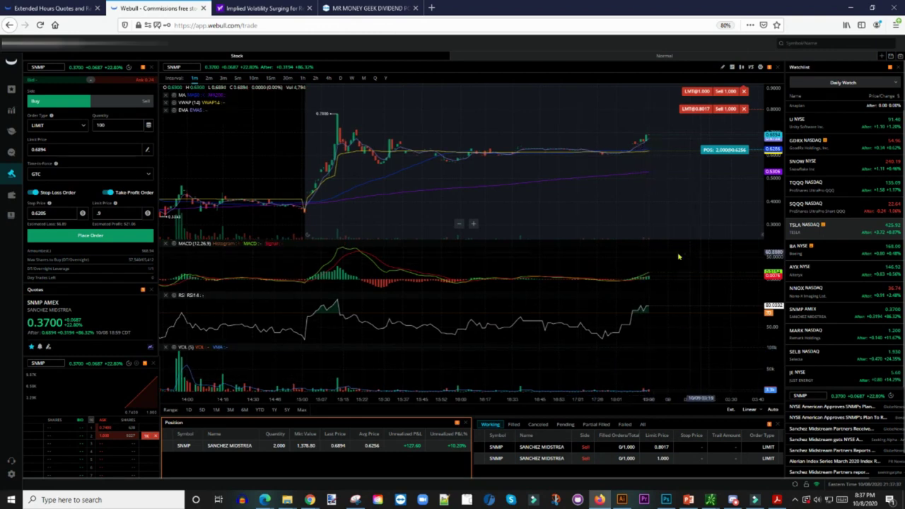
{"action": "left_click_drag", "start_coordinate": [686, 256], "coordinate": [608, 258]}
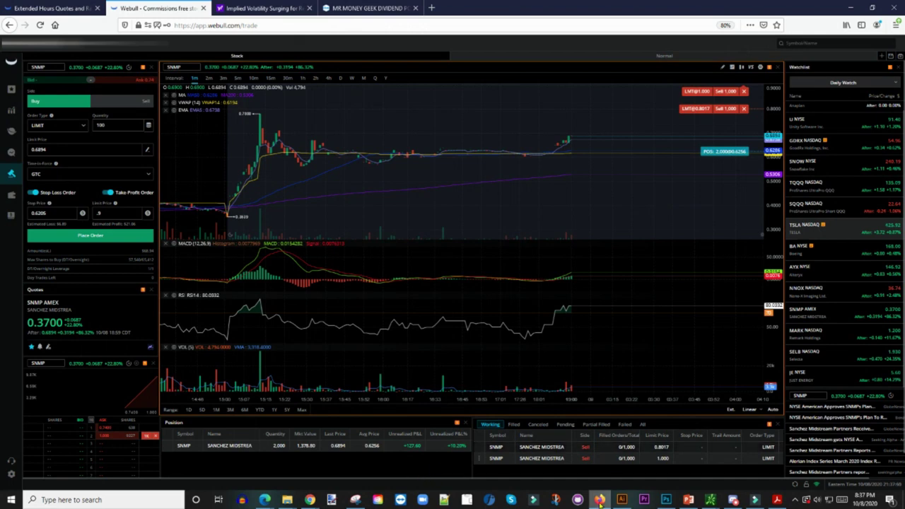
- Open the SNMP sell limit order at 0.8017 for modification, inspect its limit price, and close it unchanged
{"action": "right_click", "coordinate": [481, 453]}
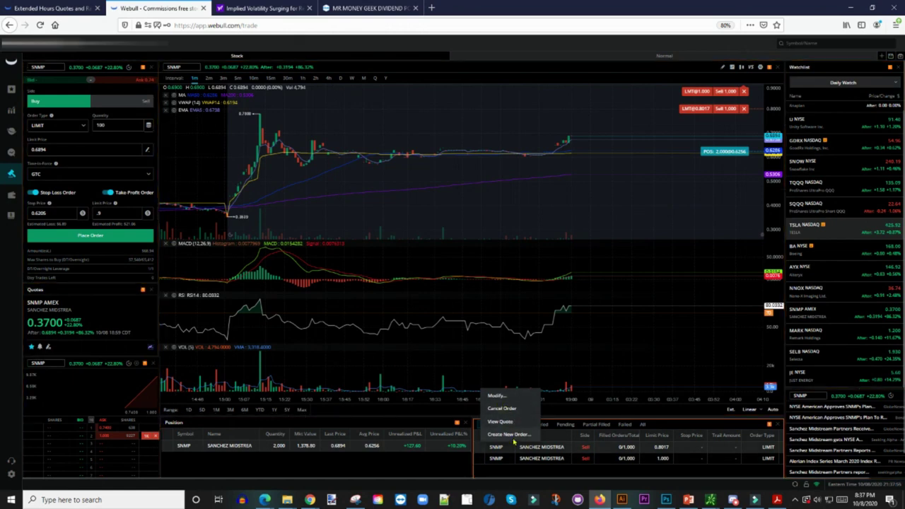
{"action": "left_click", "coordinate": [497, 396]}
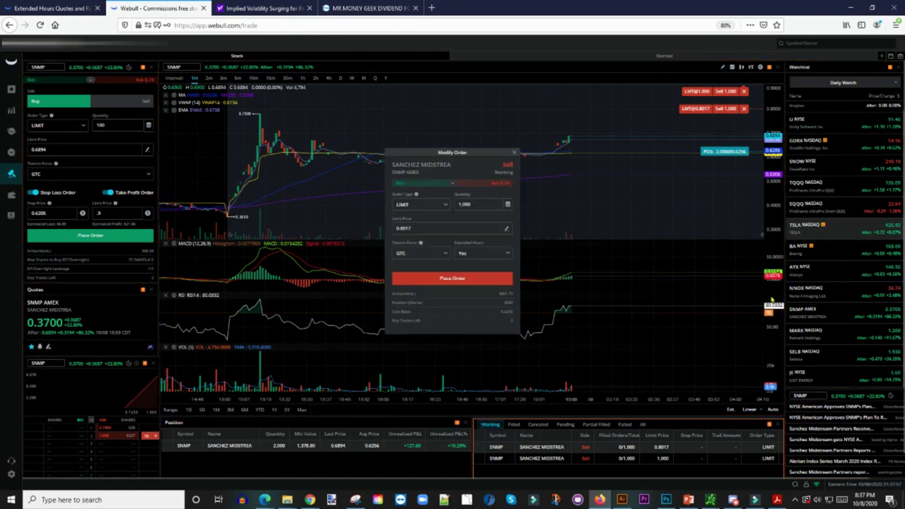
{"action": "double_click", "coordinate": [427, 228]}
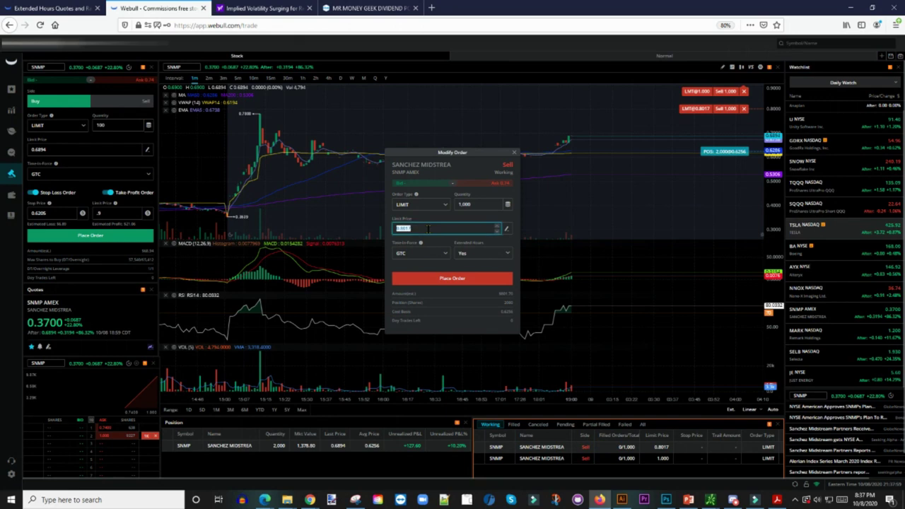
{"action": "left_click", "coordinate": [484, 216]}
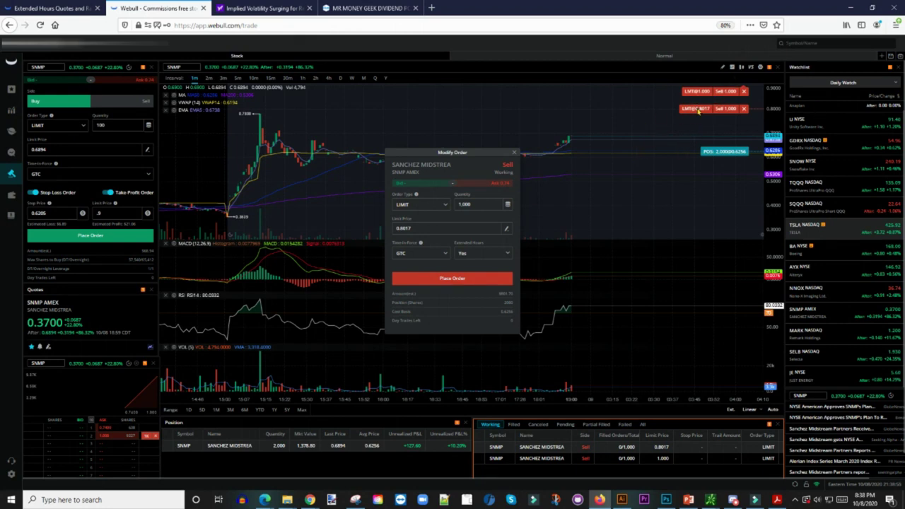
{"action": "left_click", "coordinate": [515, 153]}
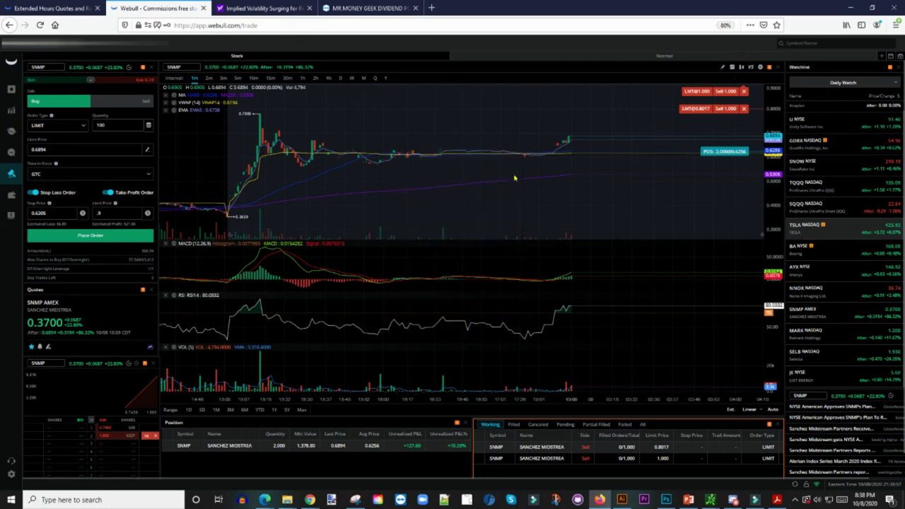
- Inspect the modification details of the SNMP sell limit order at 1.000 without changing them
{"action": "right_click", "coordinate": [480, 460]}
{"action": "left_click", "coordinate": [493, 409]}
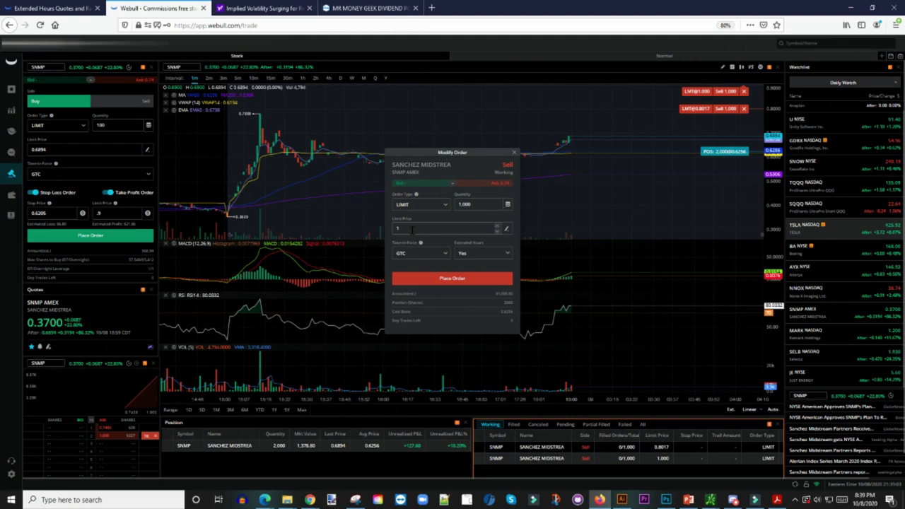
{"action": "left_click", "coordinate": [412, 230]}
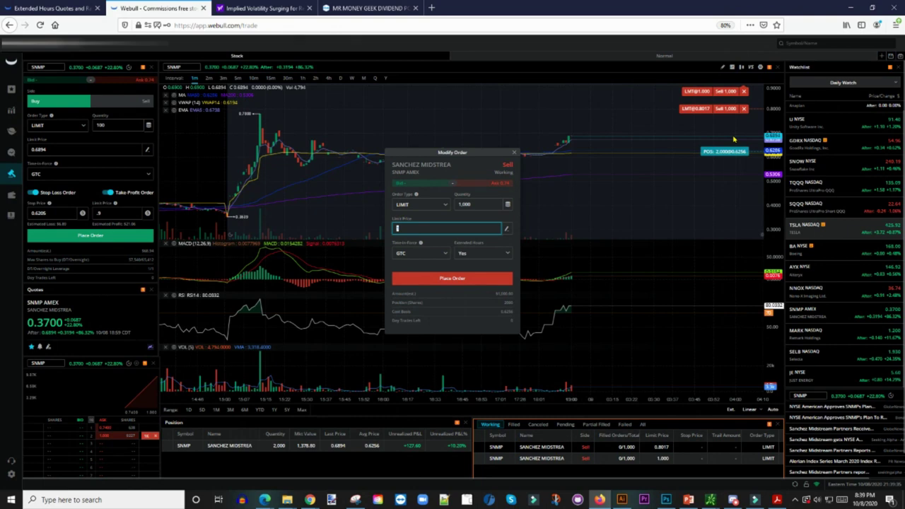
{"action": "left_click", "coordinate": [515, 152]}
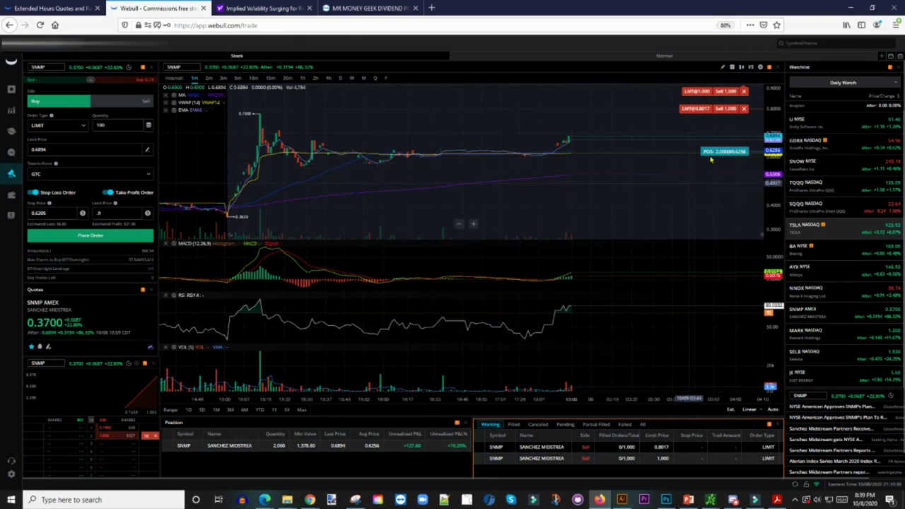
- Review the editable details of the 0.8017 SNMP sell order once more and leave the dialog
{"action": "right_click", "coordinate": [480, 450]}
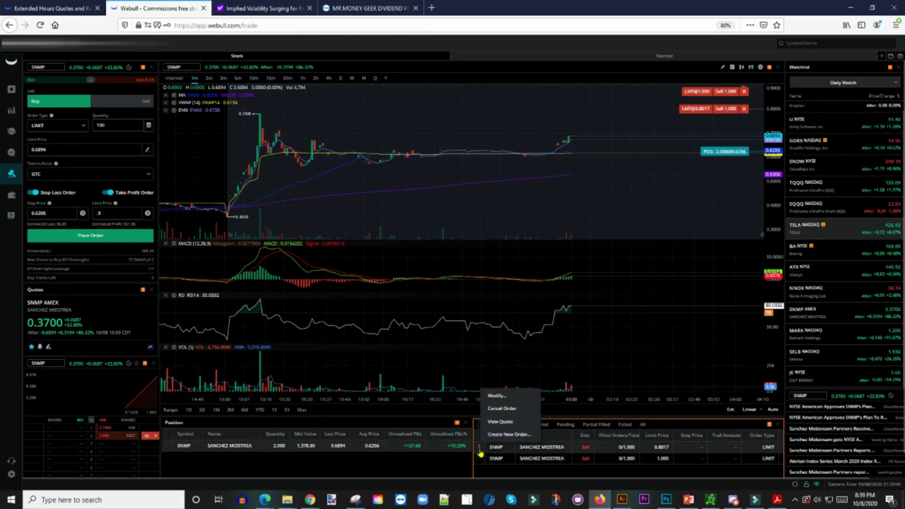
{"action": "left_click", "coordinate": [503, 396]}
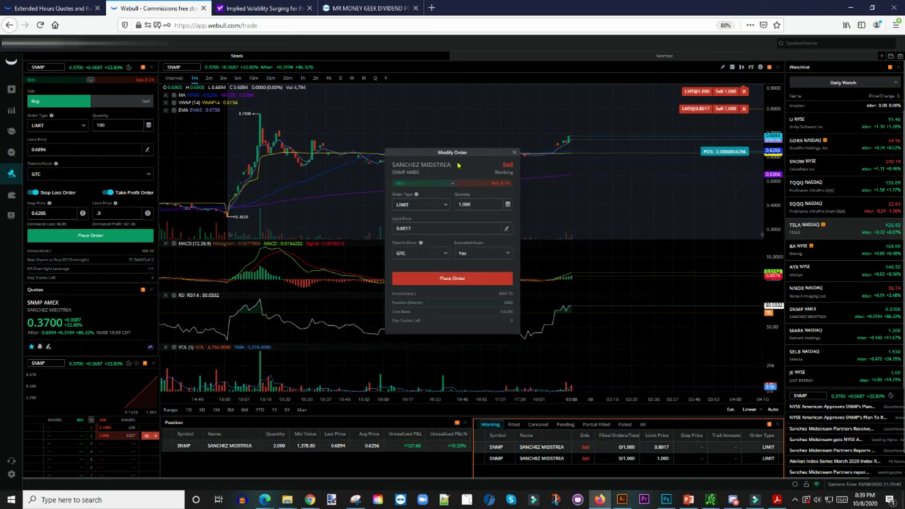
{"action": "left_click", "coordinate": [515, 152]}
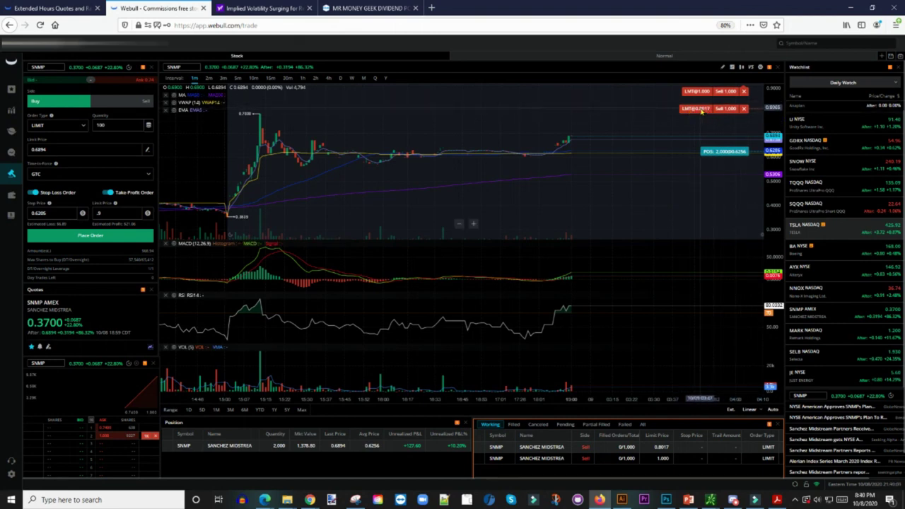
- Move the 0.8017 sell limit order on the chart to 0.7627 and back up to 0.8049
{"action": "left_click_drag", "start_coordinate": [702, 111], "coordinate": [704, 119]}
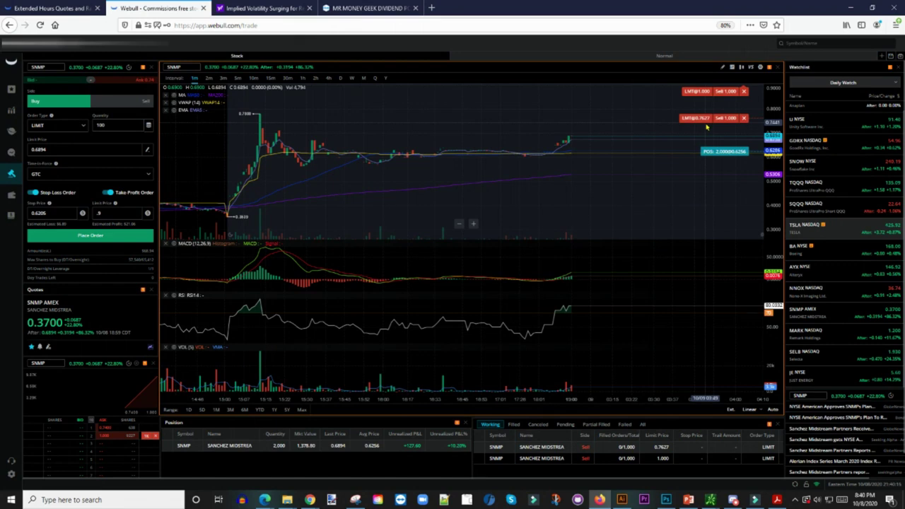
{"action": "left_click_drag", "start_coordinate": [704, 118], "coordinate": [700, 111]}
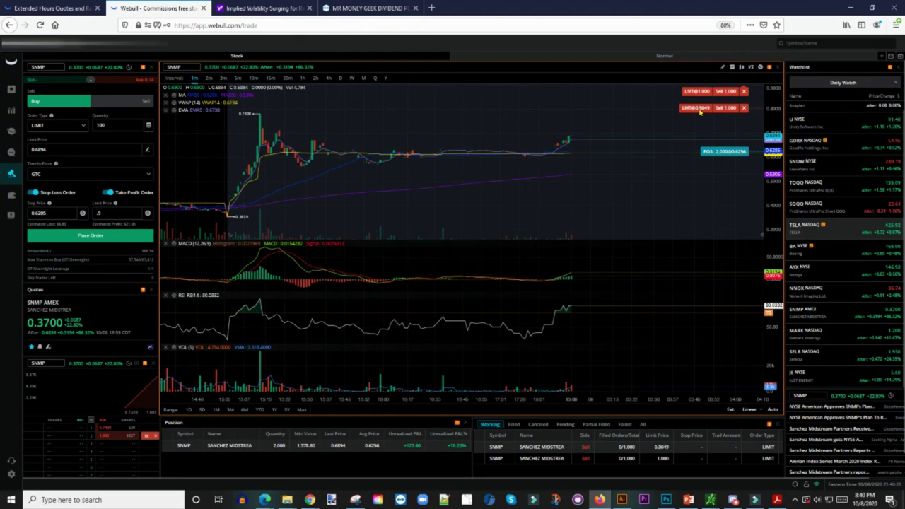
- Reprice the 0.8049 SNMP sell limit order on the chart to 0.7028, and return it to 0.8000
{"action": "scroll", "coordinate": [525, 172], "scroll_direction": "up", "scroll_amount": 5}
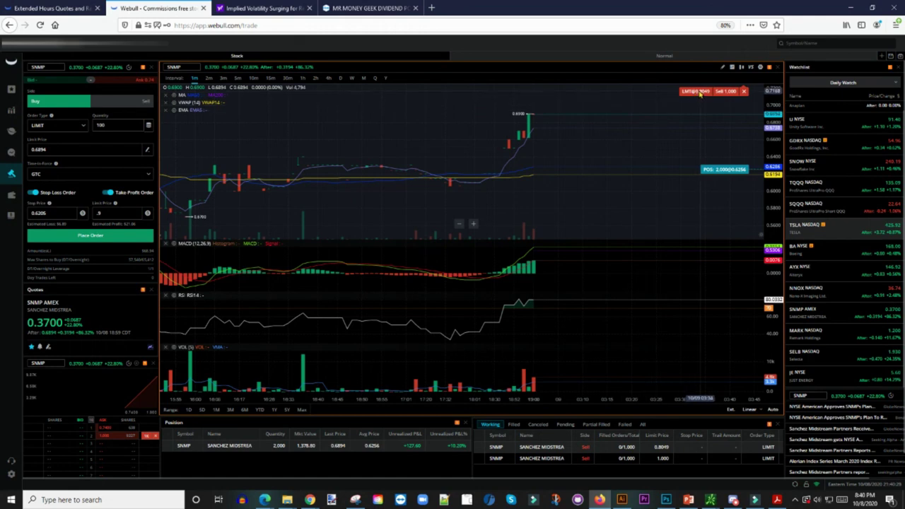
{"action": "left_click_drag", "start_coordinate": [699, 92], "coordinate": [698, 104]}
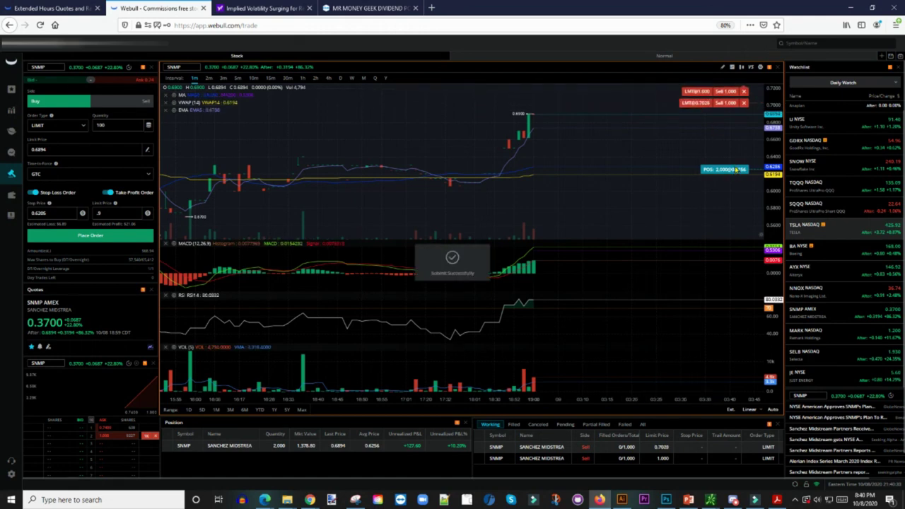
{"action": "scroll", "coordinate": [743, 154], "scroll_direction": "up", "scroll_amount": 2}
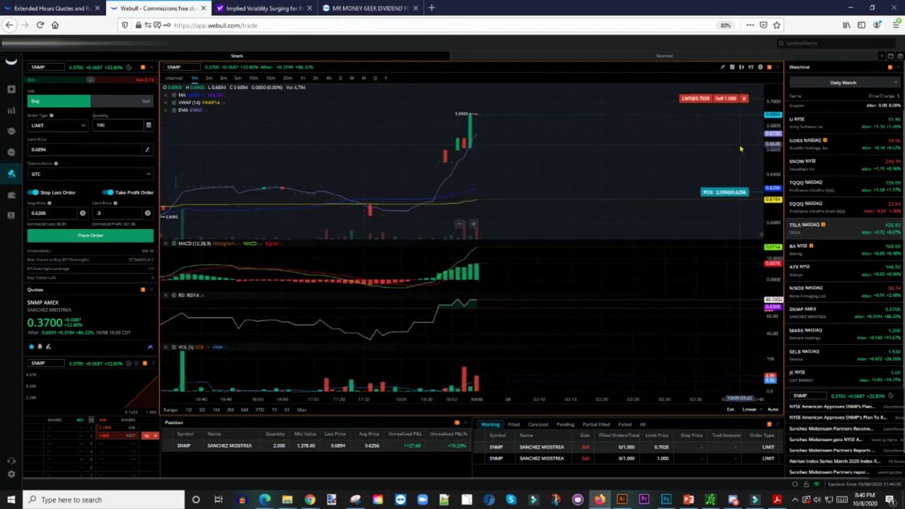
{"action": "scroll", "coordinate": [739, 145], "scroll_direction": "down", "scroll_amount": 3}
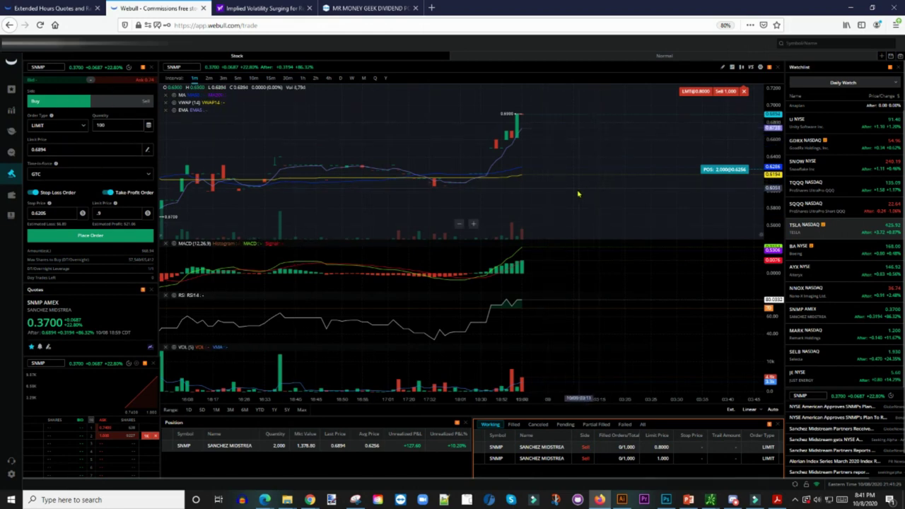
- Review the order types in the SNMP buy form, keep LIMIT, and select the limit price field
{"action": "left_click", "coordinate": [61, 128]}
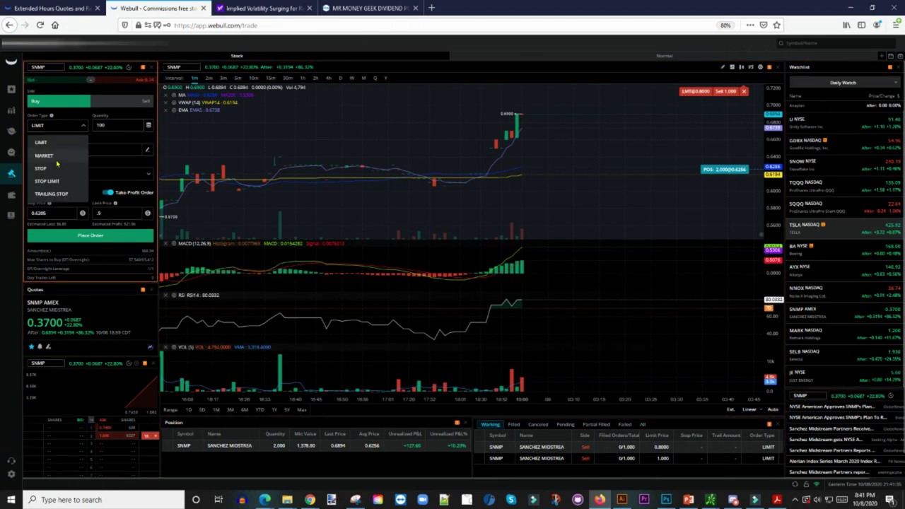
{"action": "left_click", "coordinate": [68, 143]}
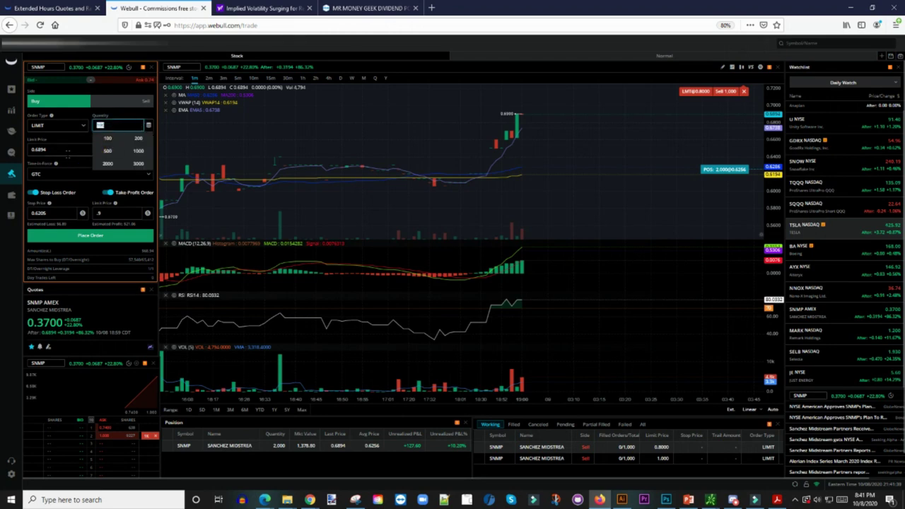
{"action": "double_click", "coordinate": [67, 150]}
{"action": "mouse_move", "coordinate": [55, 167]}
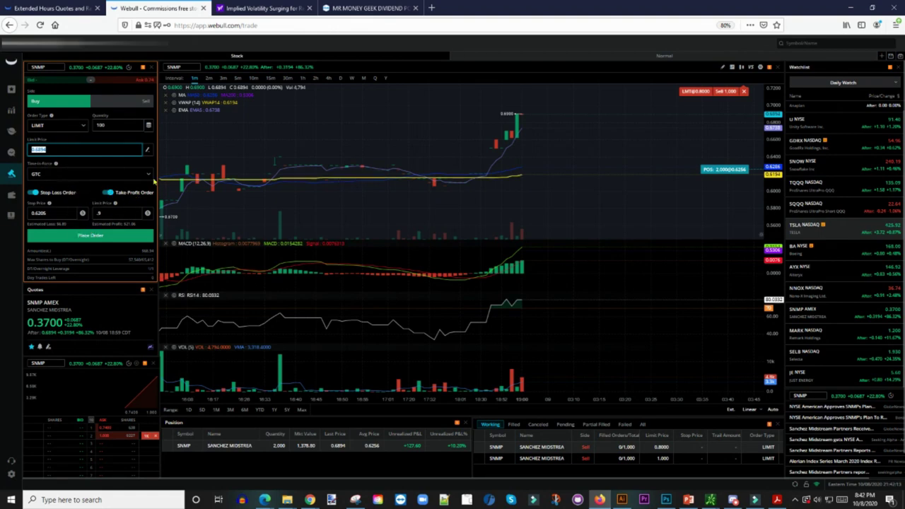
- Start a new SNMP buy limit order at 0.6854 from the chart with stop-loss and take-profit orders enabled
{"action": "right_click", "coordinate": [336, 122]}
{"action": "left_click", "coordinate": [368, 125]}
{"action": "left_click_drag", "start_coordinate": [457, 124], "coordinate": [399, 94]}
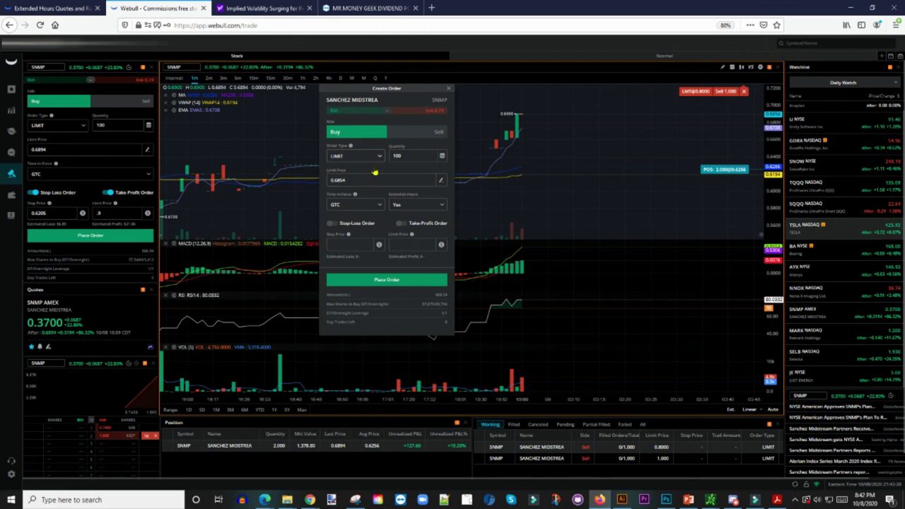
{"action": "left_click", "coordinate": [333, 224]}
{"action": "left_click", "coordinate": [401, 224]}
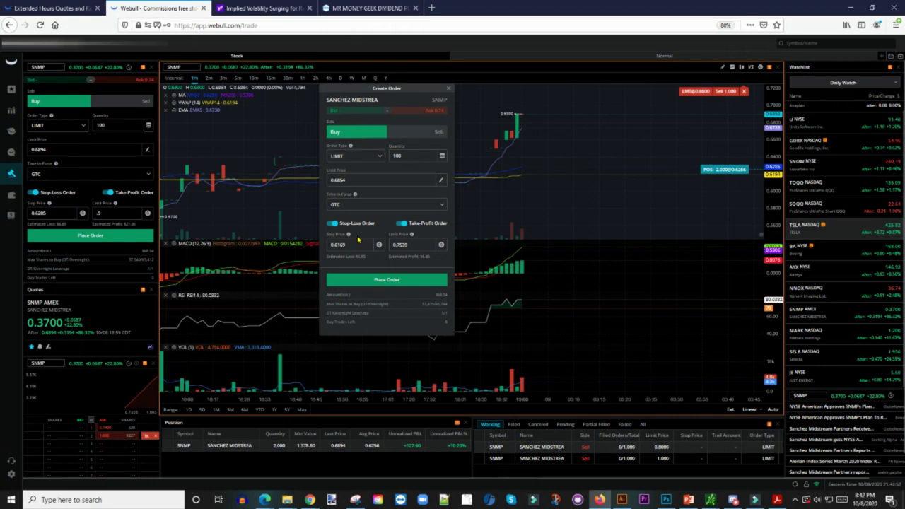
- Set the new order's take-profit limit price to 1 and try to place the order
{"action": "left_click", "coordinate": [356, 180]}
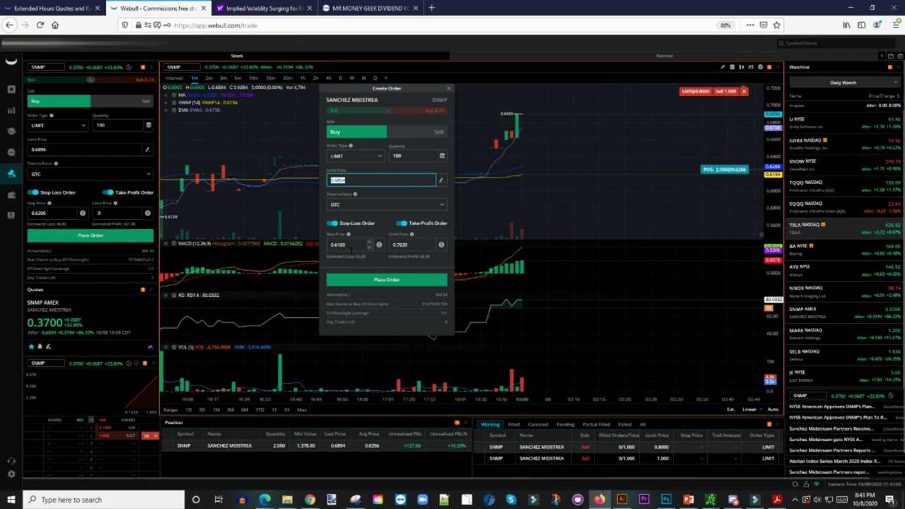
{"action": "left_click", "coordinate": [410, 245]}
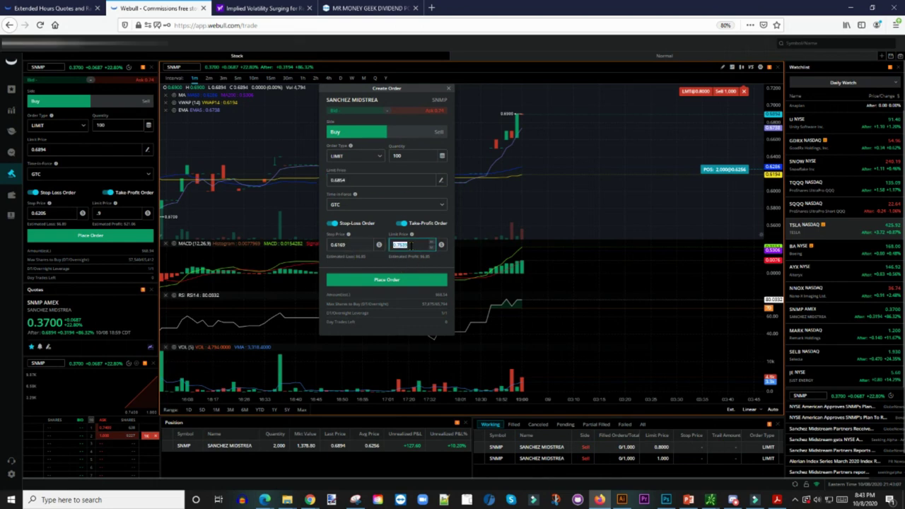
{"action": "type", "text": "1"}
{"action": "left_click", "coordinate": [445, 264]}
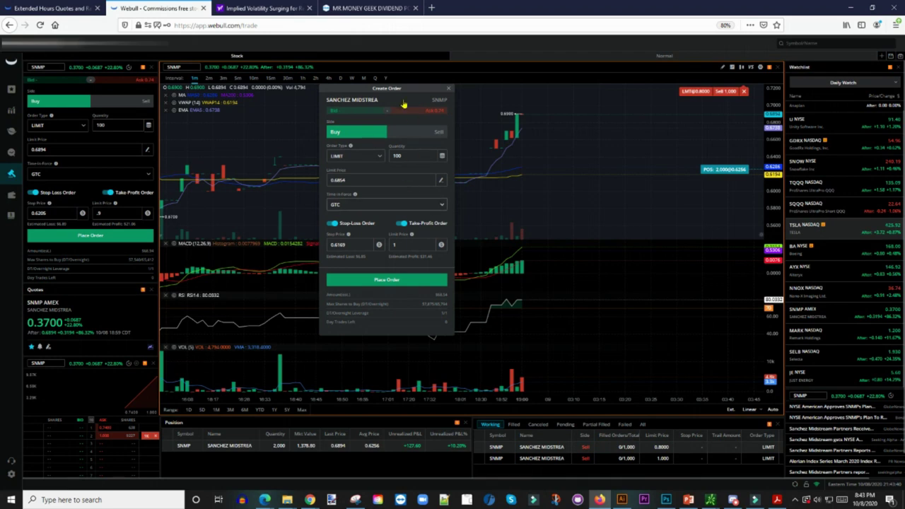
{"action": "left_click", "coordinate": [382, 281]}
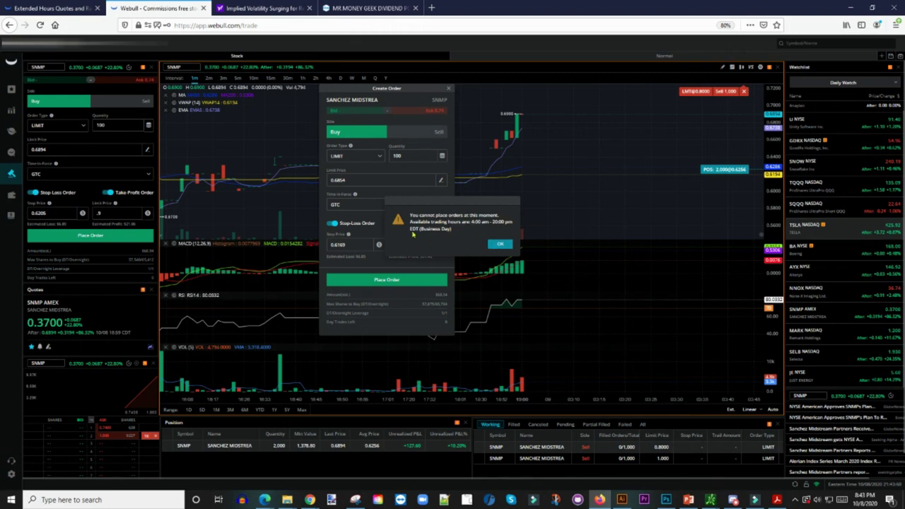
{"action": "left_click", "coordinate": [500, 244]}
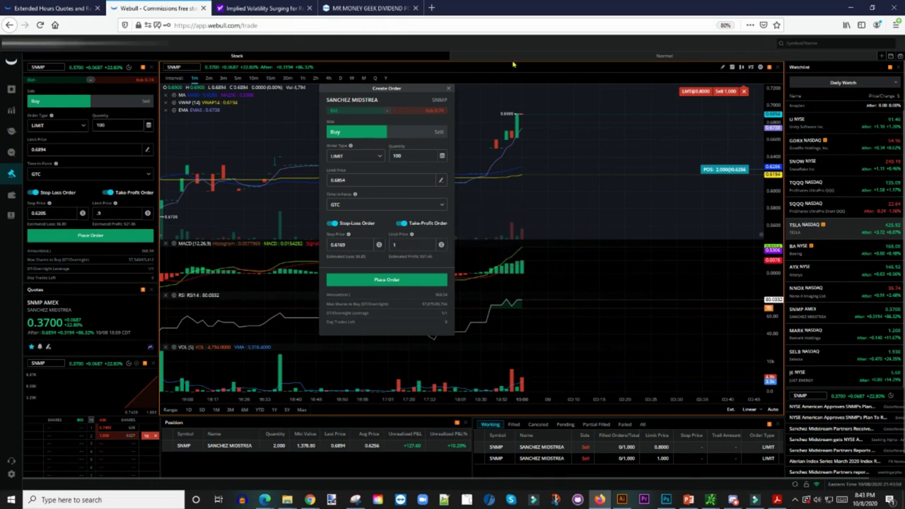
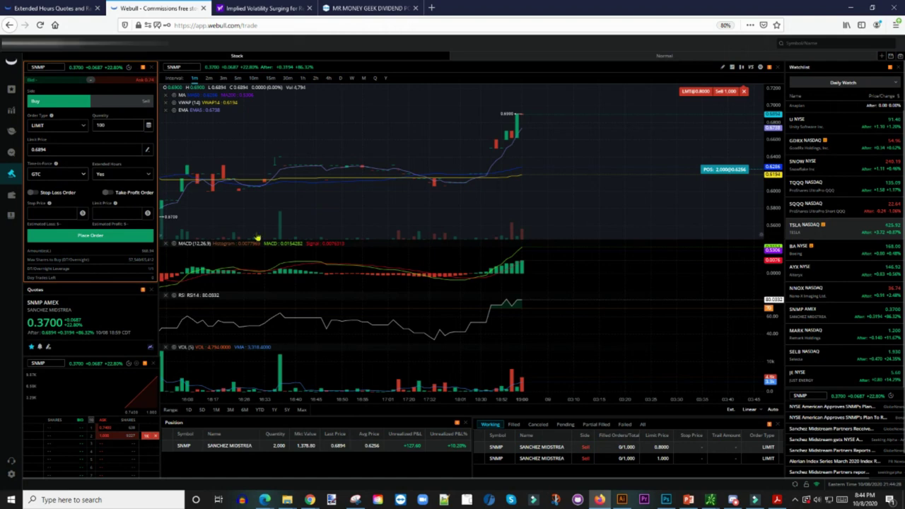
- Review the default trade settings, keeping time-in-force at GTC and extended hours at Yes, and return to the trading workspace
{"action": "left_click", "coordinate": [11, 475]}
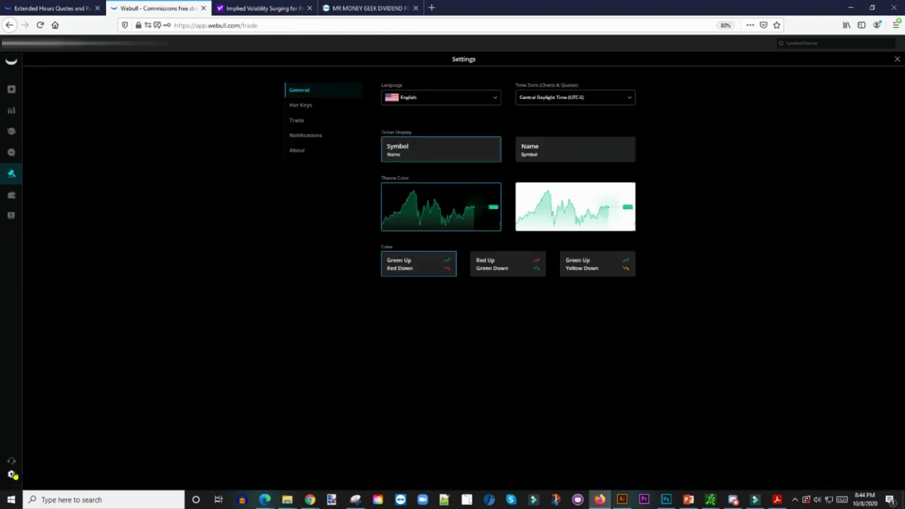
{"action": "left_click", "coordinate": [298, 124]}
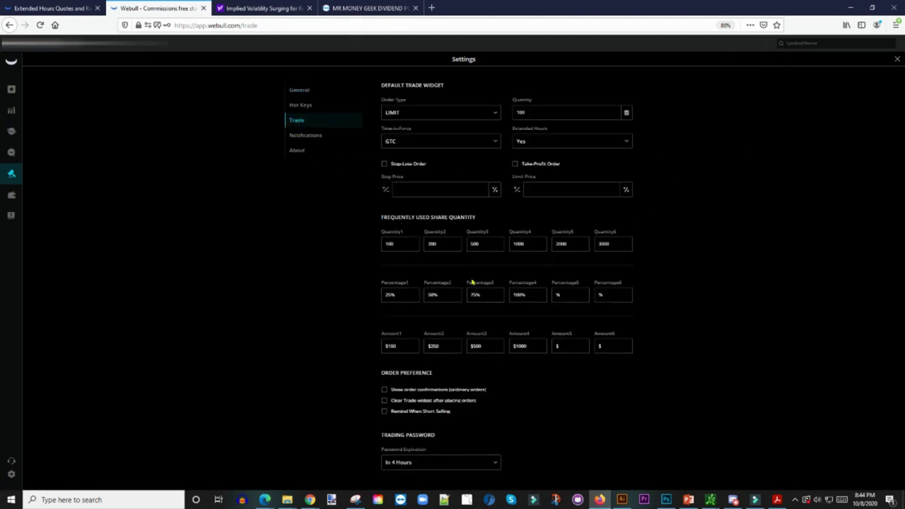
{"action": "left_click", "coordinate": [414, 145]}
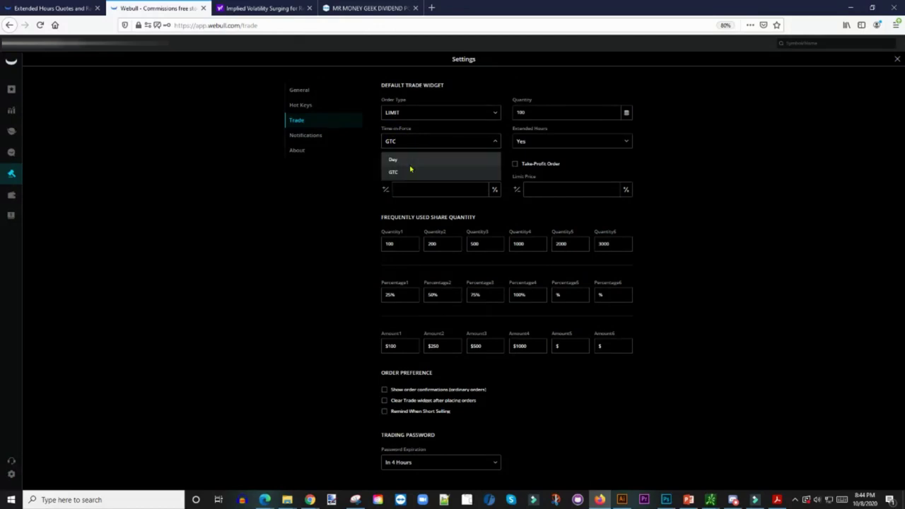
{"action": "left_click", "coordinate": [416, 174]}
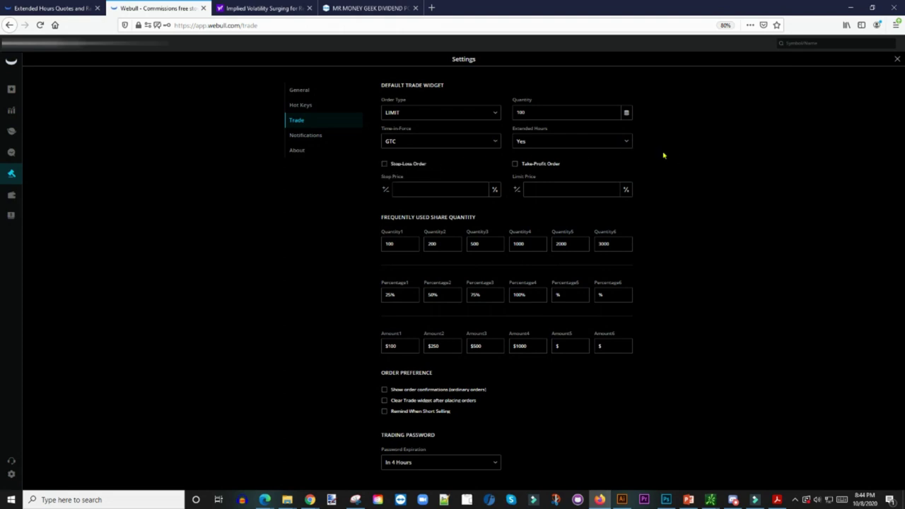
{"action": "left_click", "coordinate": [616, 142]}
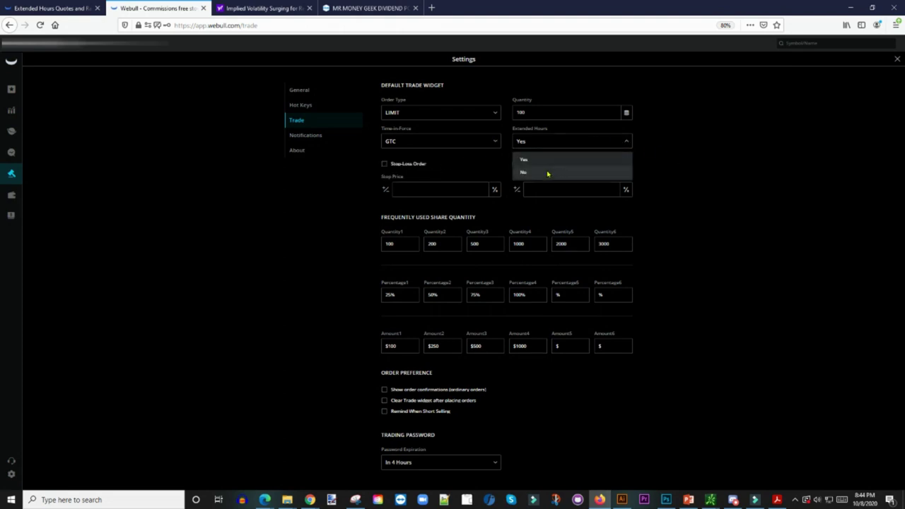
{"action": "left_click", "coordinate": [711, 149]}
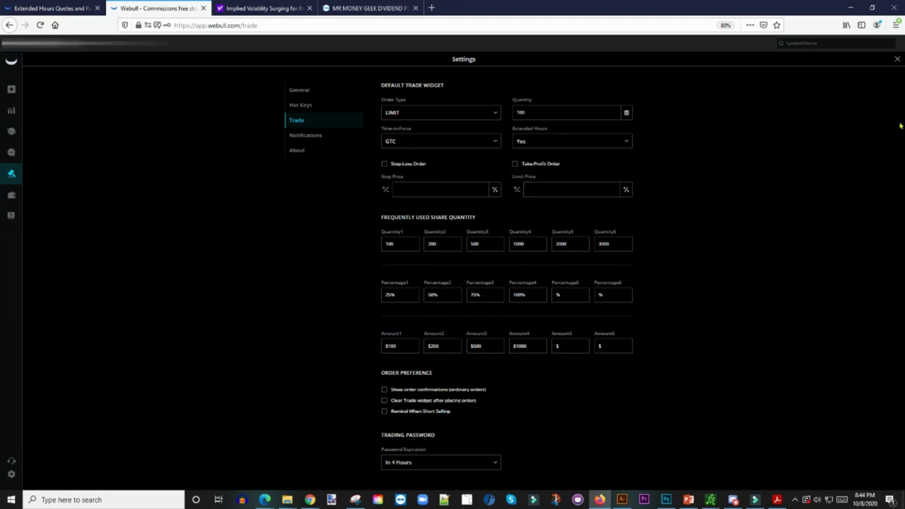
{"action": "left_click", "coordinate": [898, 61]}
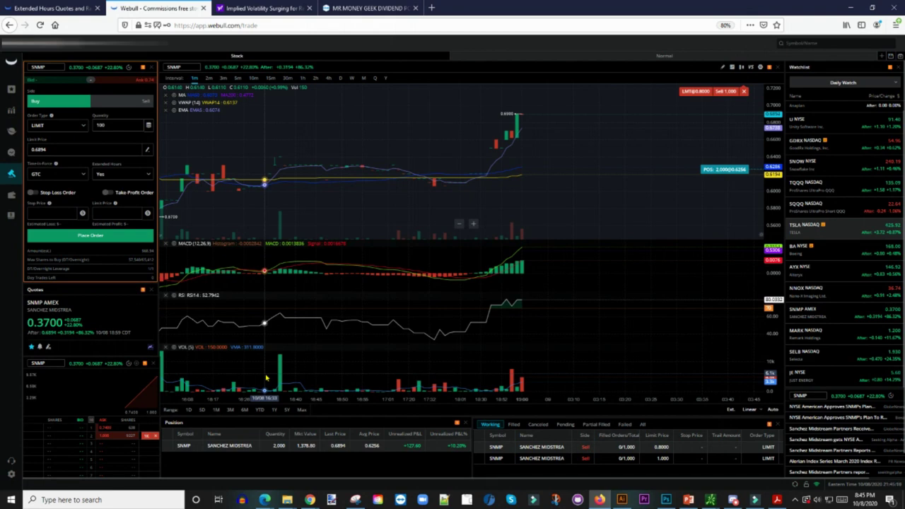
- Open the working SNMP sell limit order at 0.8000 for modification and close it without placing any changes
{"action": "scroll", "coordinate": [693, 162], "scroll_direction": "down", "scroll_amount": 1}
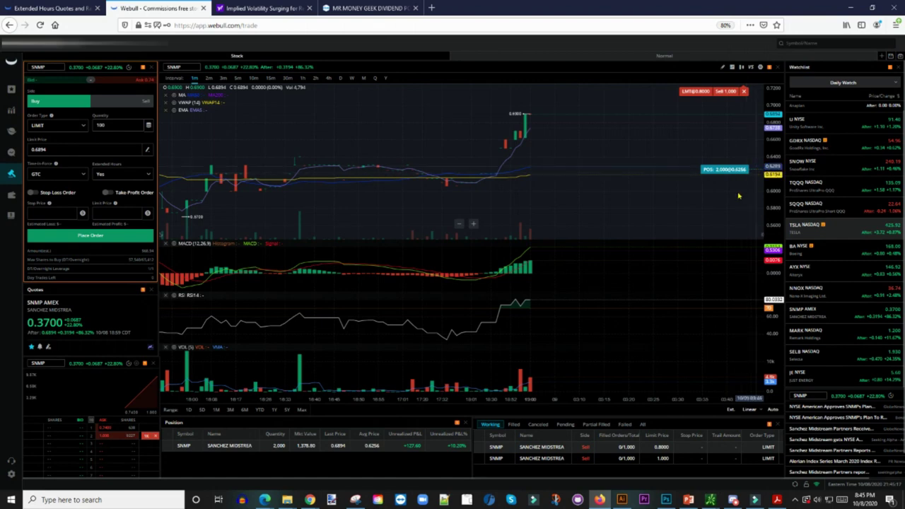
{"action": "scroll", "coordinate": [775, 170], "scroll_direction": "up", "scroll_amount": 3}
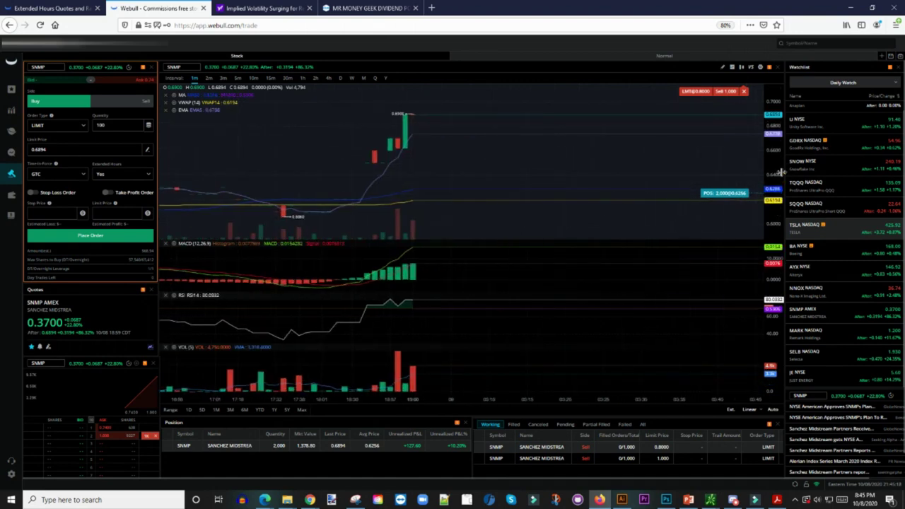
{"action": "scroll", "coordinate": [778, 187], "scroll_direction": "down", "scroll_amount": 1}
{"action": "scroll", "coordinate": [731, 135], "scroll_direction": "down", "scroll_amount": 2}
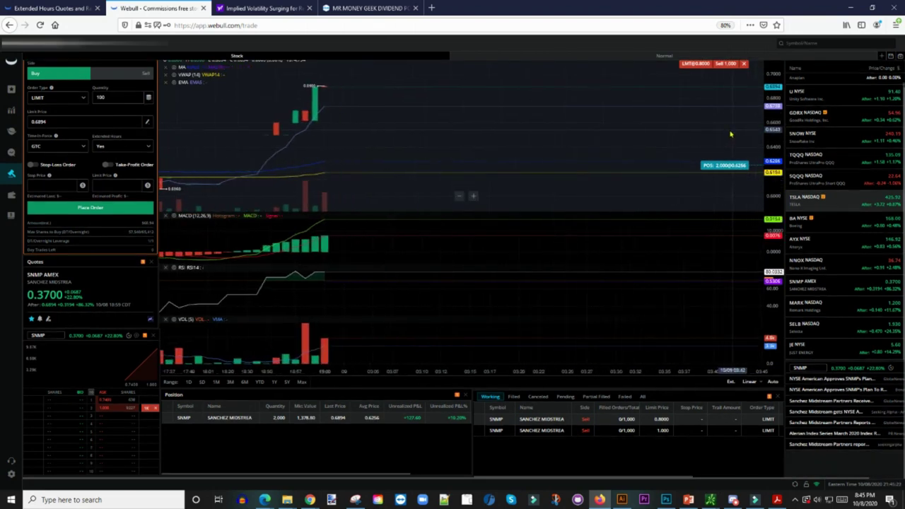
{"action": "scroll", "coordinate": [741, 212], "scroll_direction": "up", "scroll_amount": 1}
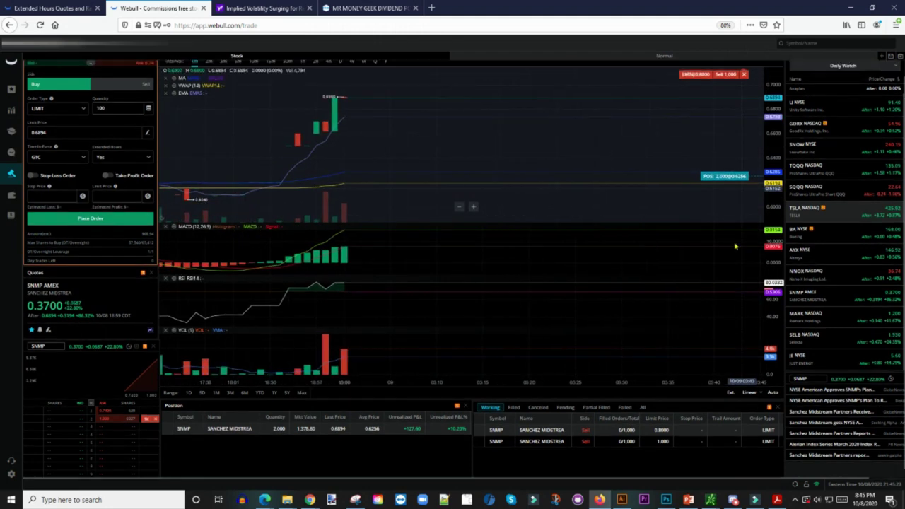
{"action": "right_click", "coordinate": [485, 432]}
{"action": "left_click", "coordinate": [494, 437]}
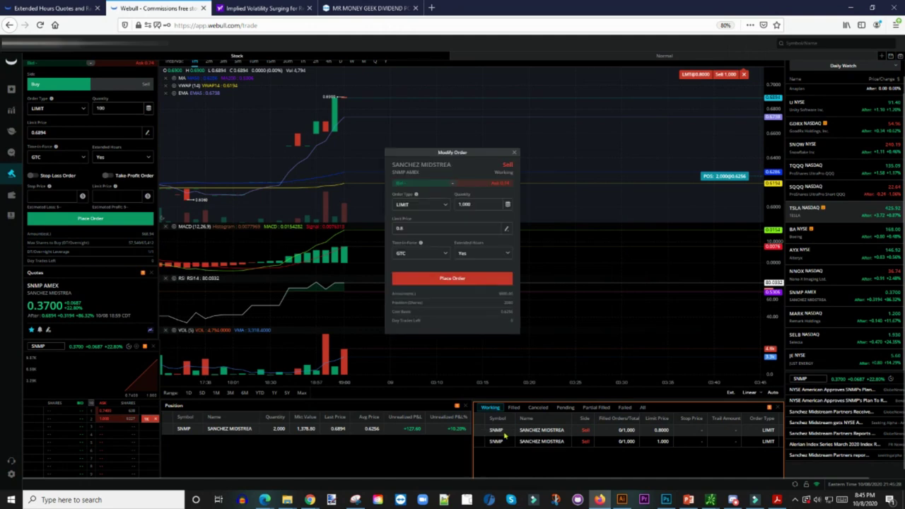
{"action": "left_click", "coordinate": [517, 155]}
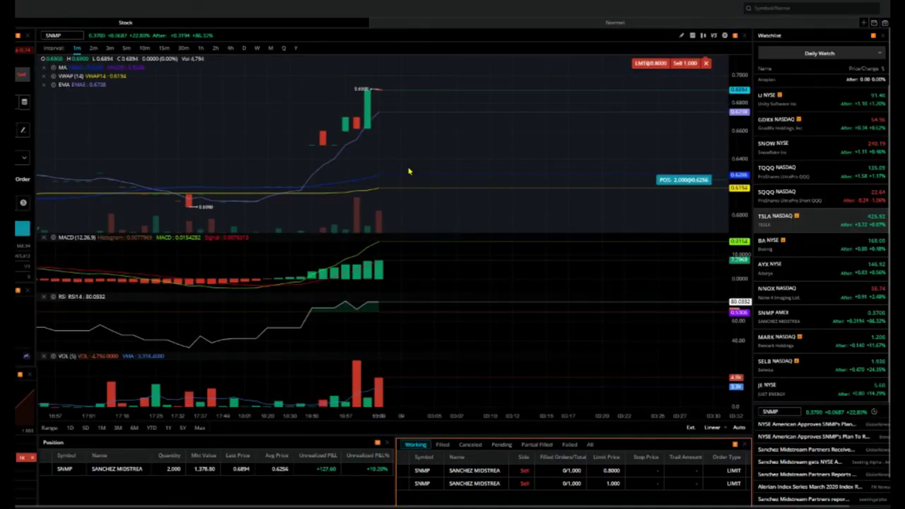
{"action": "left_click_drag", "start_coordinate": [408, 171], "coordinate": [437, 188]}
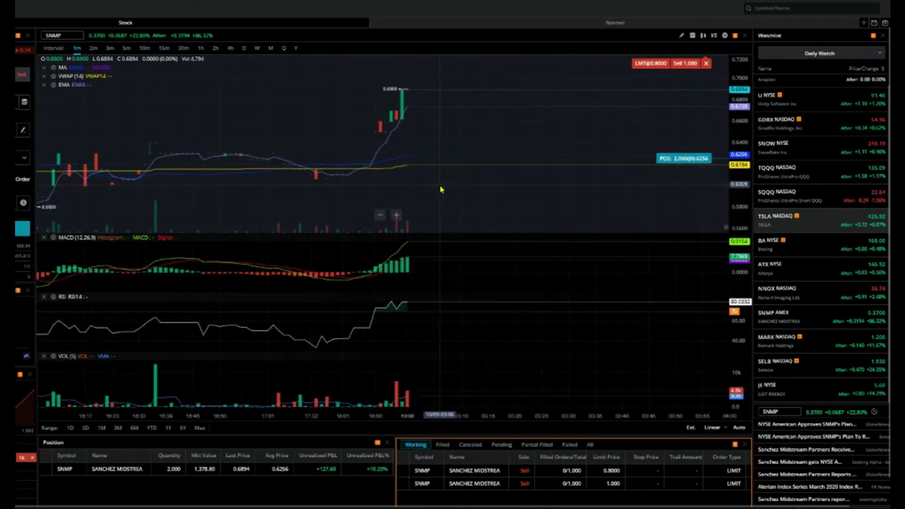